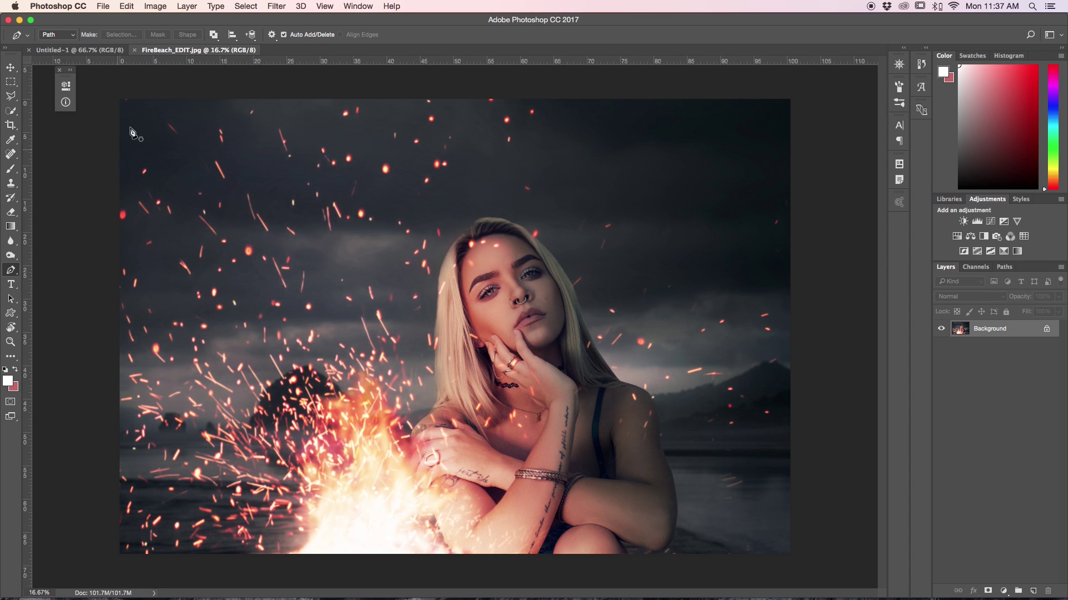
Open the Keyboard Shortcuts and Menus dialog from the Edit menu.
{"action": "left_click", "coordinate": [127, 8]}
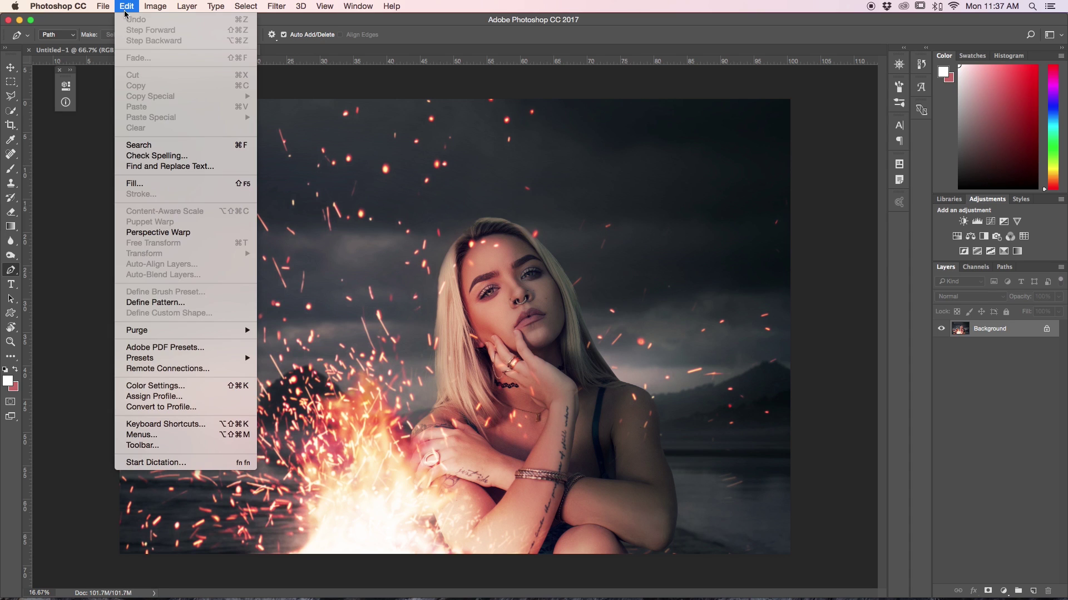
{"action": "left_click", "coordinate": [160, 425]}
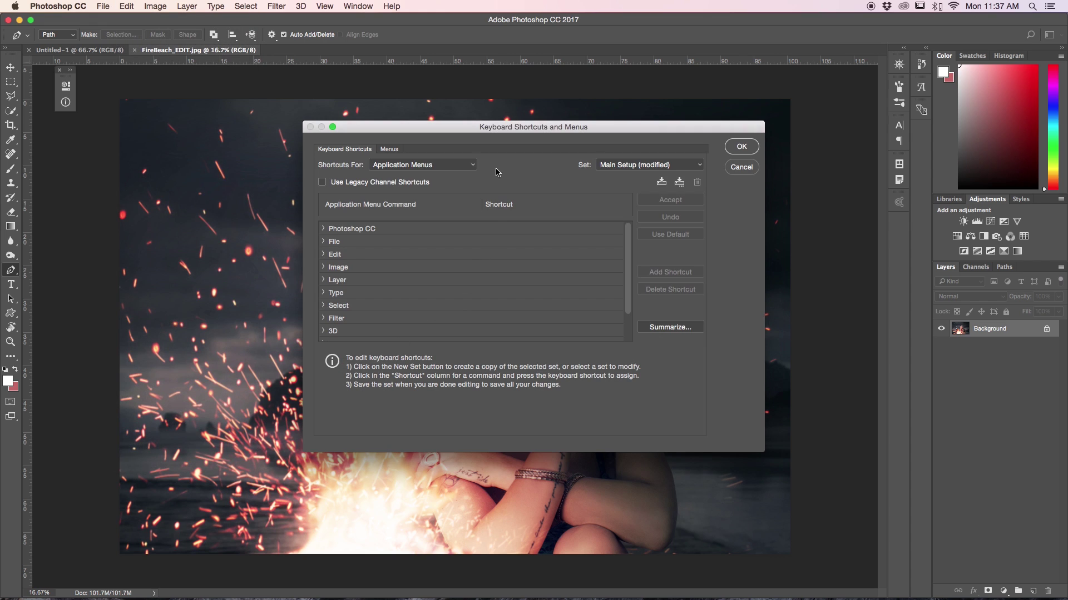
{"action": "scroll", "coordinate": [348, 244], "scroll_direction": "down", "scroll_amount": 2}
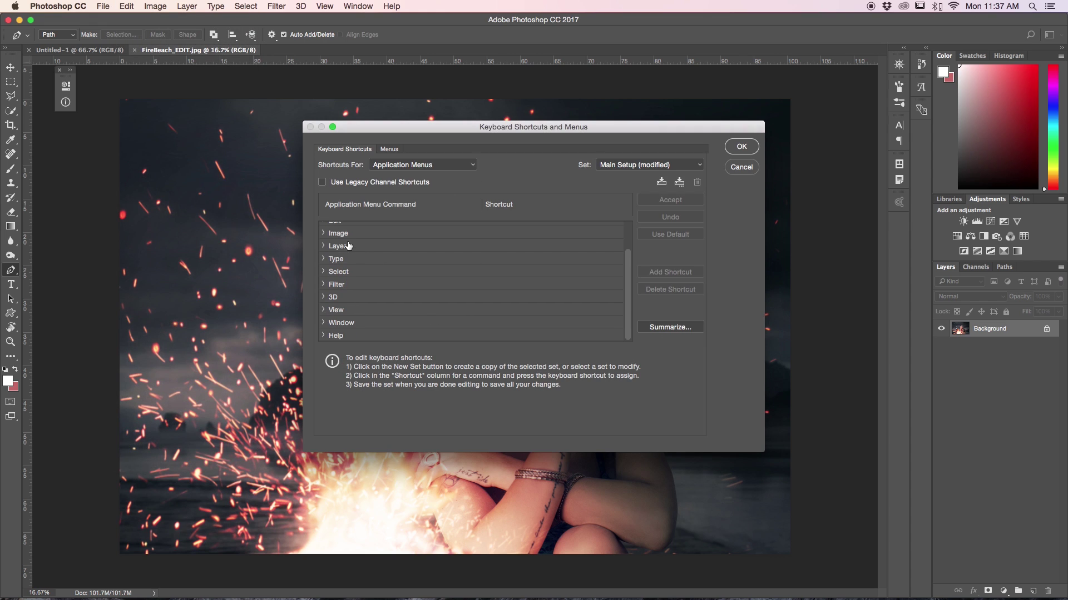
{"action": "scroll", "coordinate": [347, 245], "scroll_direction": "up", "scroll_amount": 2}
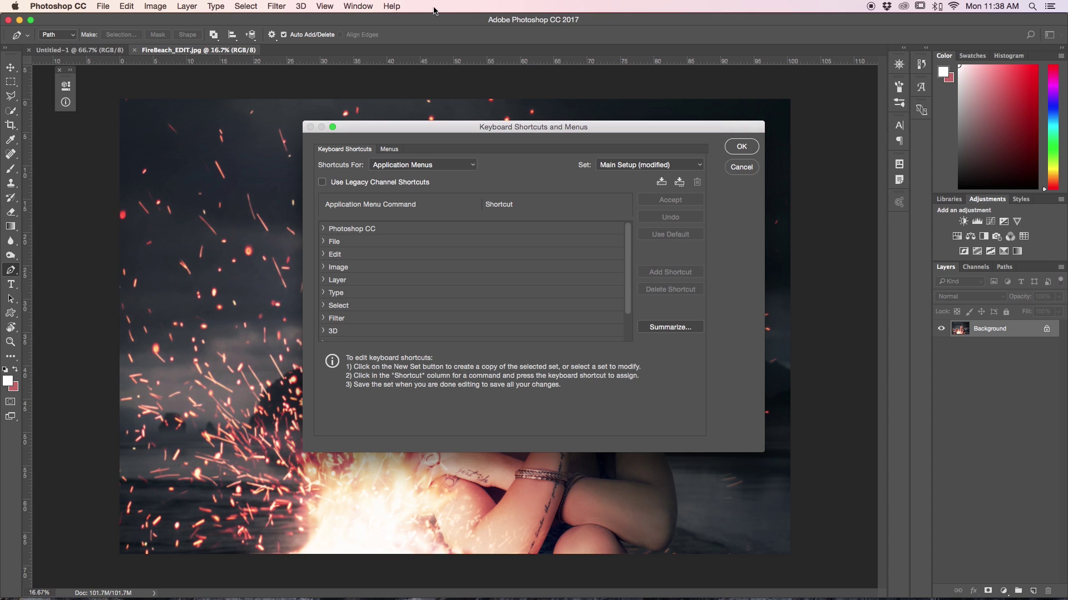
Expand the File group and review its shortcuts against the actual File menu.
{"action": "left_click", "coordinate": [324, 243]}
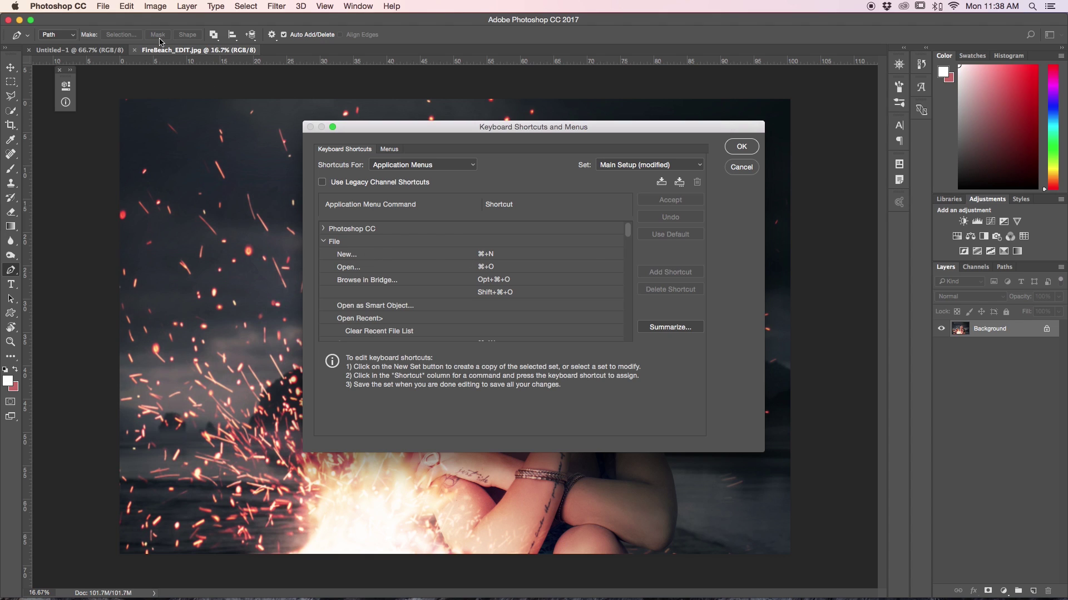
{"action": "left_click", "coordinate": [103, 7]}
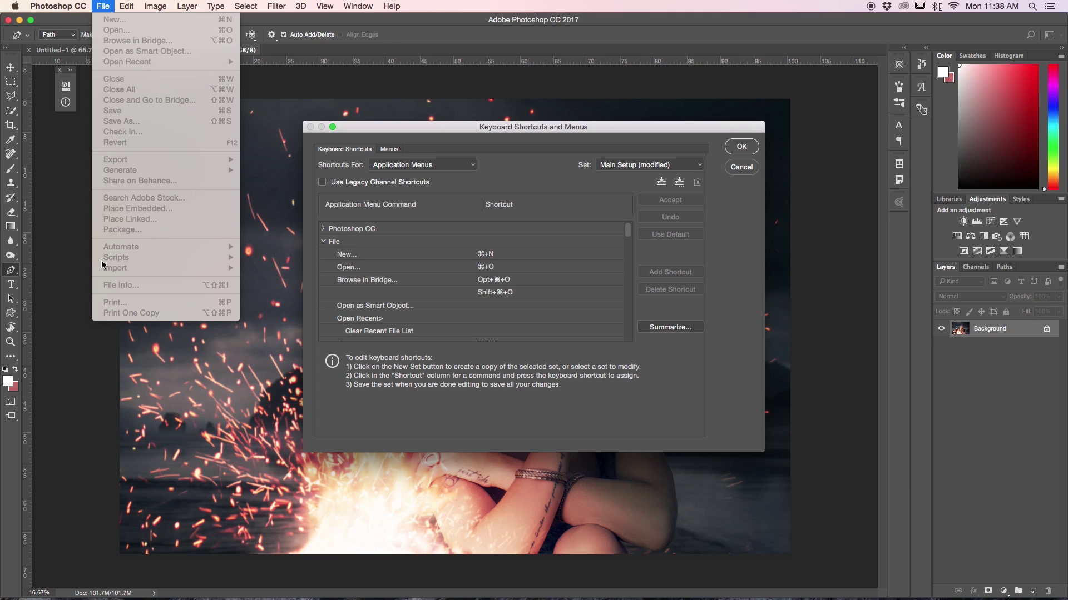
{"action": "key", "text": "Escape"}
{"action": "scroll", "coordinate": [361, 247], "scroll_direction": "down", "scroll_amount": 2}
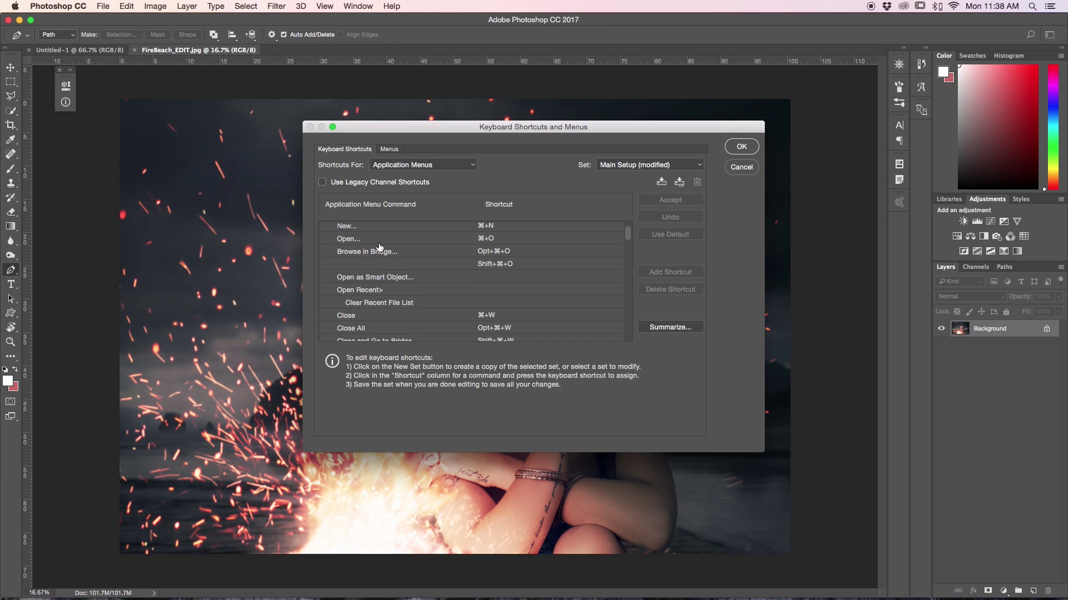
{"action": "scroll", "coordinate": [365, 260], "scroll_direction": "down", "scroll_amount": 3}
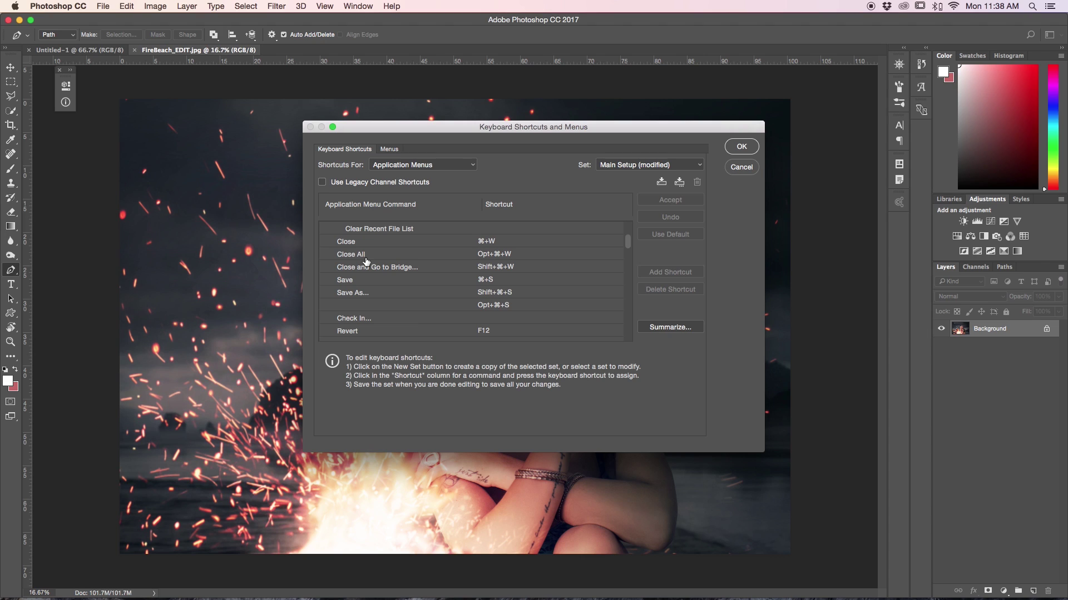
{"action": "scroll", "coordinate": [365, 260], "scroll_direction": "down", "scroll_amount": 2}
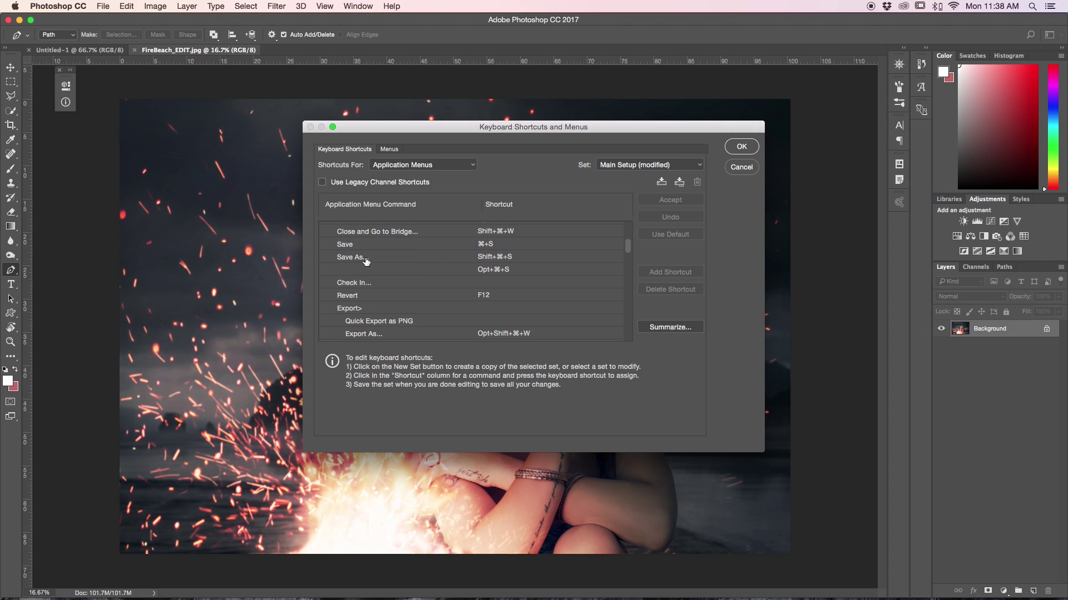
{"action": "scroll", "coordinate": [356, 267], "scroll_direction": "up", "scroll_amount": 2}
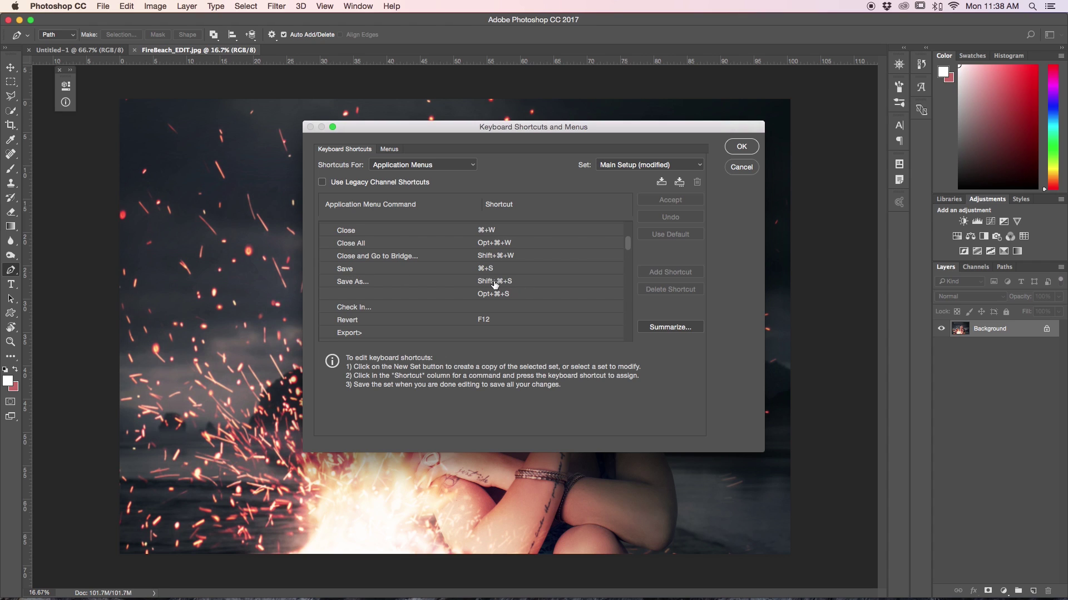
{"action": "scroll", "coordinate": [467, 280], "scroll_direction": "up", "scroll_amount": 5}
Collapse File, expand Filter, and scroll down to the Blur commands, where Gaussian Blur uses Shift+Cmd+1.
{"action": "left_click", "coordinate": [324, 241]}
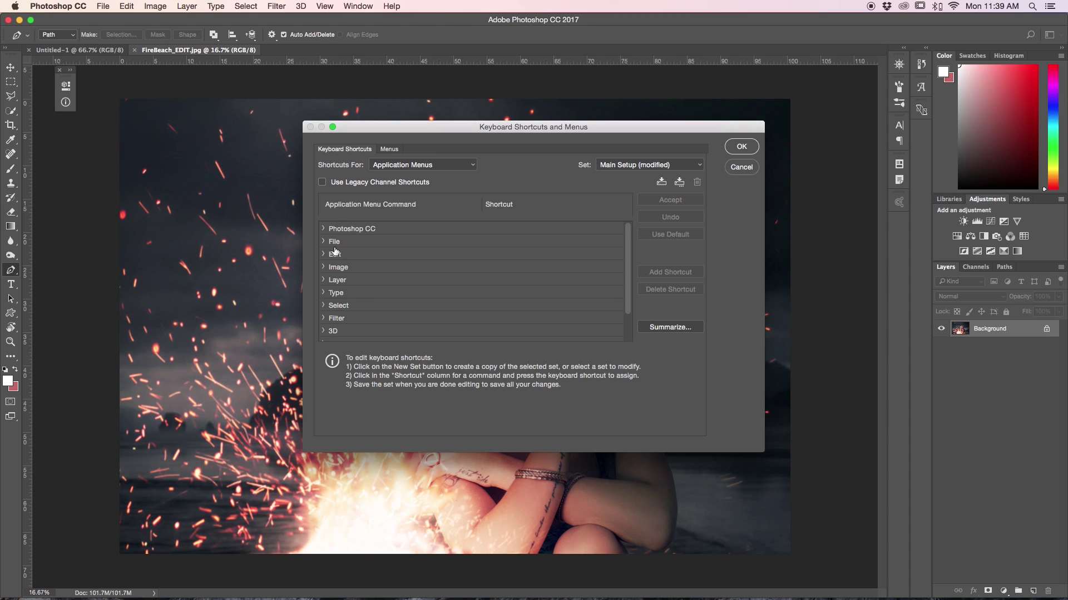
{"action": "scroll", "coordinate": [334, 250], "scroll_direction": "down", "scroll_amount": 1}
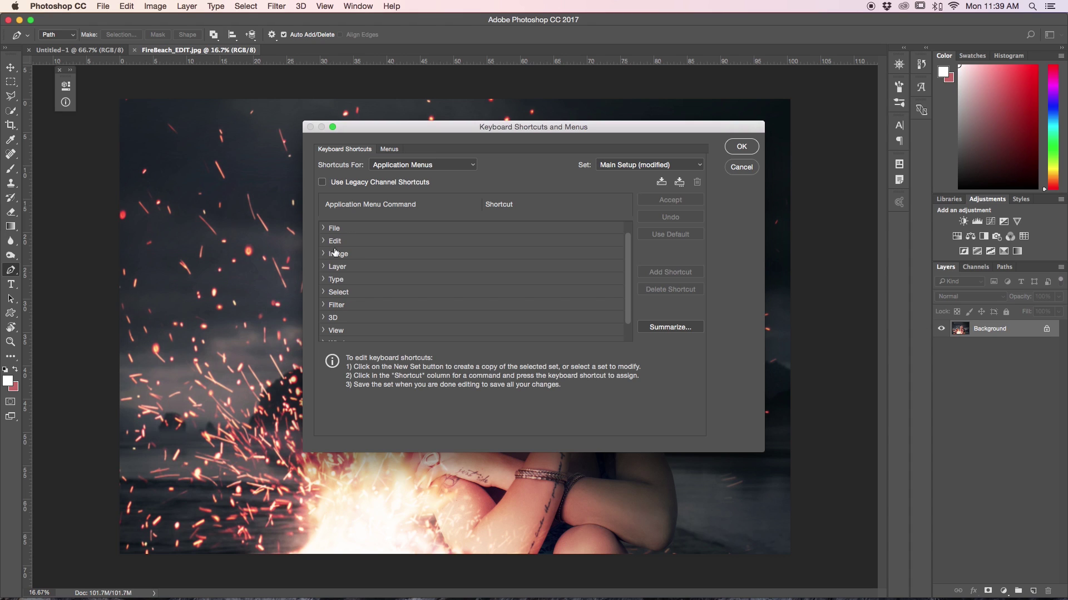
{"action": "left_click", "coordinate": [325, 305]}
{"action": "scroll", "coordinate": [348, 295], "scroll_direction": "down", "scroll_amount": 4}
{"action": "scroll", "coordinate": [349, 295], "scroll_direction": "down", "scroll_amount": 8}
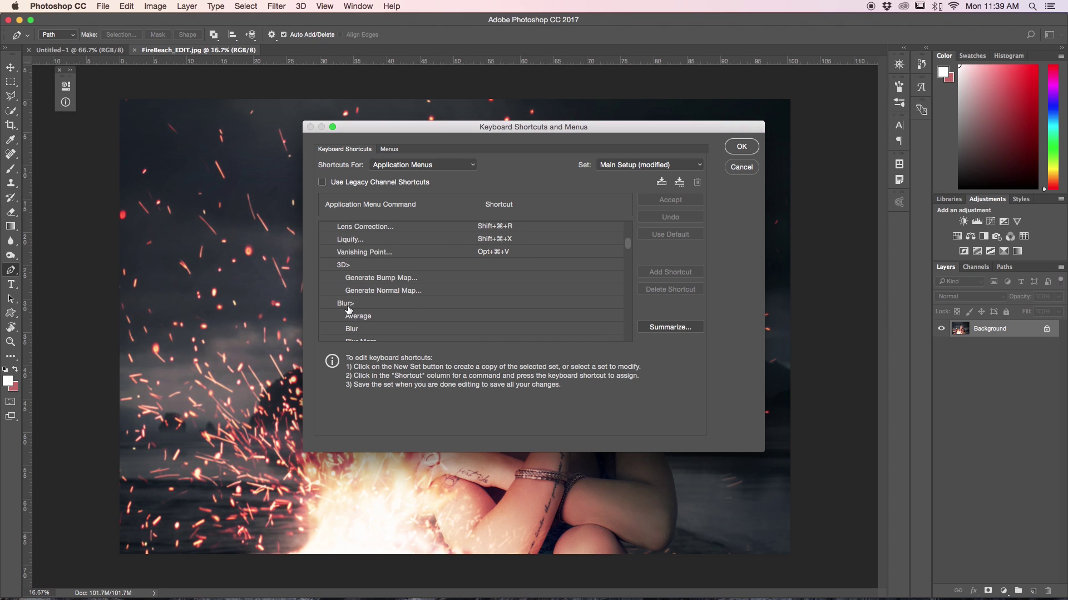
{"action": "scroll", "coordinate": [349, 306], "scroll_direction": "down", "scroll_amount": 1}
{"action": "scroll", "coordinate": [348, 305], "scroll_direction": "down", "scroll_amount": 3}
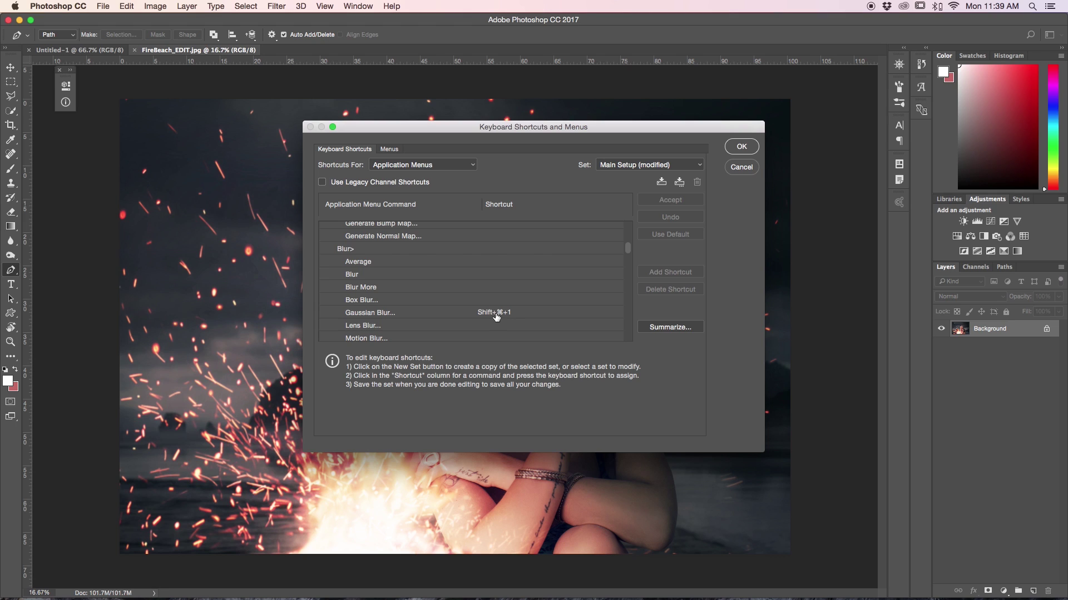
{"action": "scroll", "coordinate": [496, 316], "scroll_direction": "down", "scroll_amount": 2}
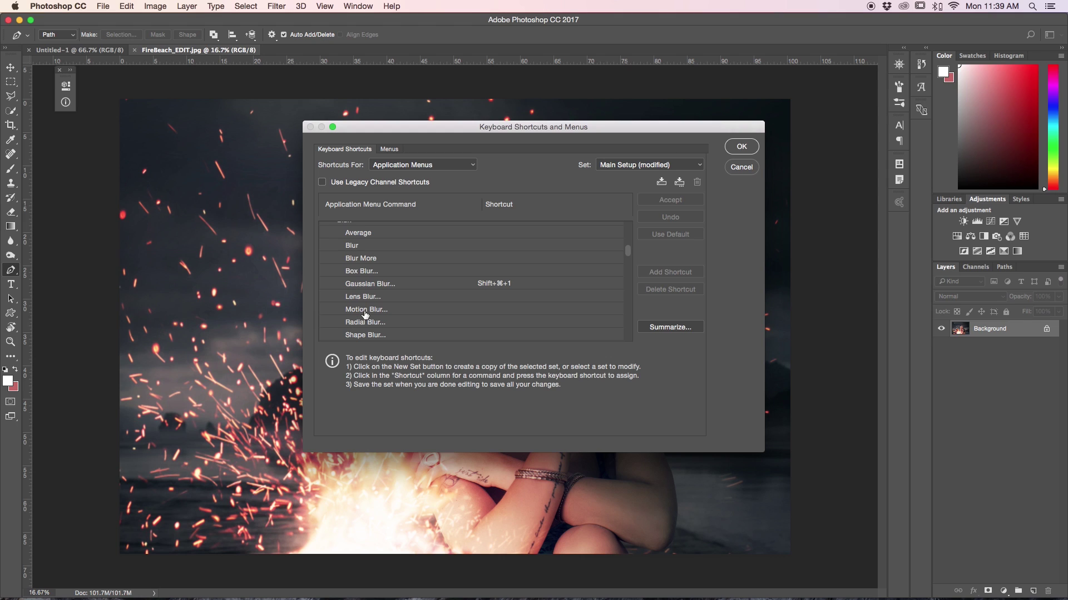
Replace the conflicting Cmd+Z with Shift+Cmd+. as Motion Blur's shortcut, then save the settings.
{"action": "left_click", "coordinate": [493, 309]}
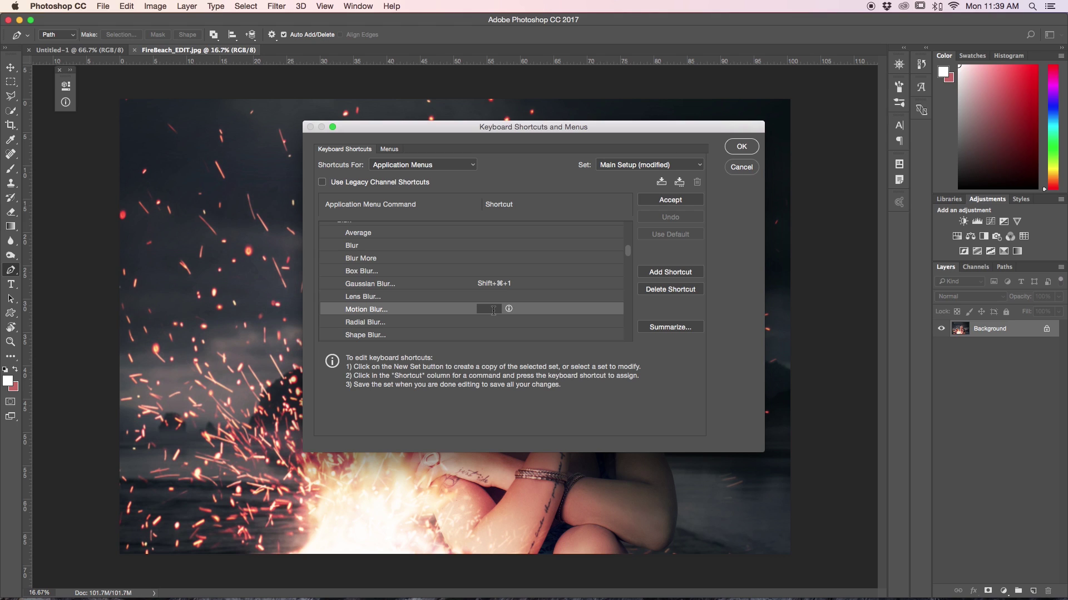
{"action": "key", "text": "super+z"}
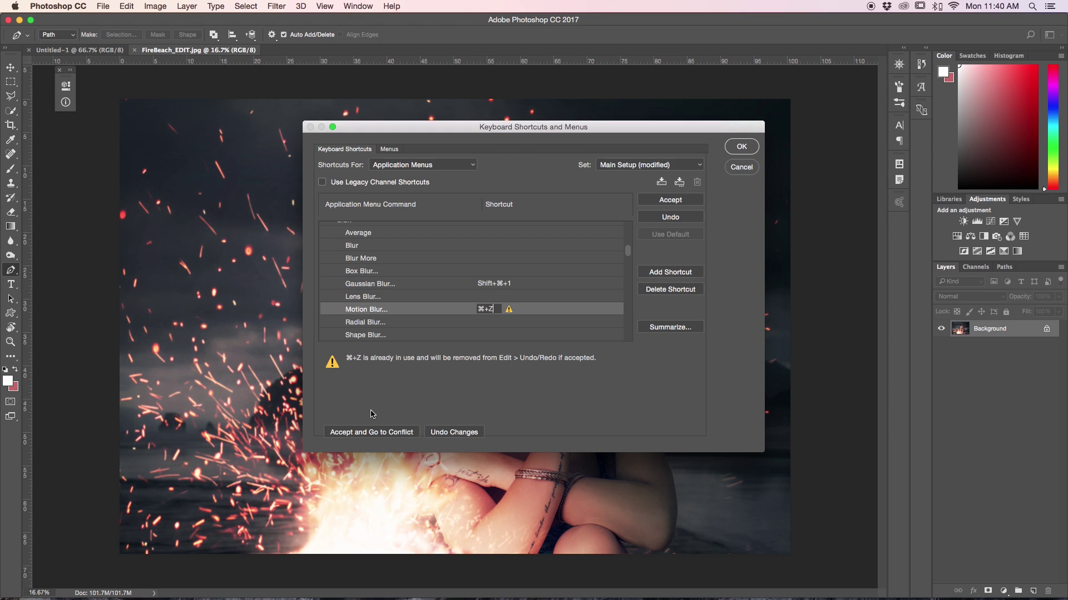
{"action": "key", "text": "BackSpace"}
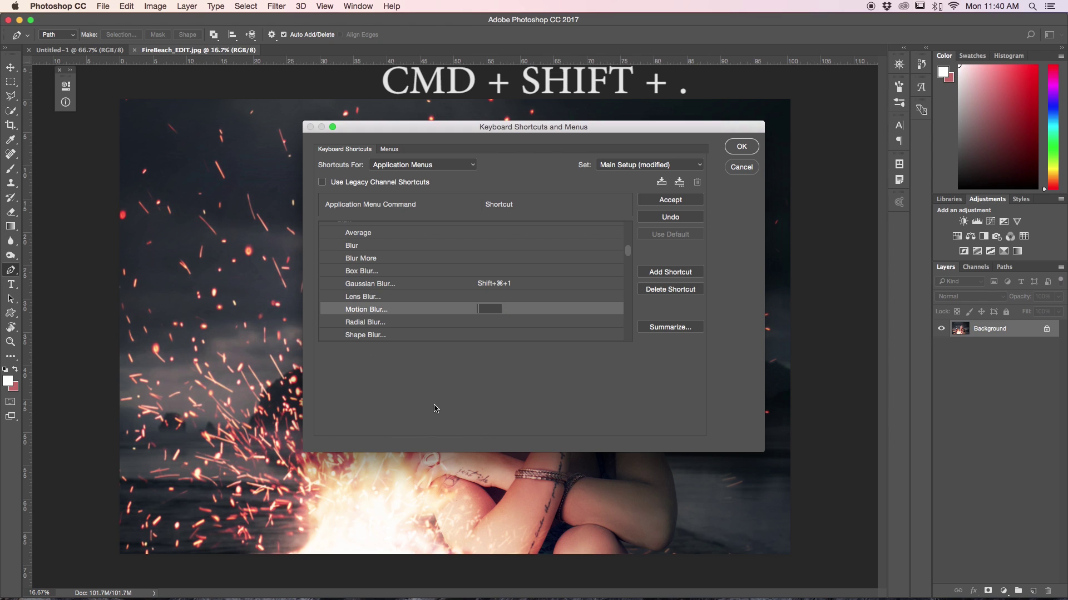
{"action": "key", "text": "super+shift+period"}
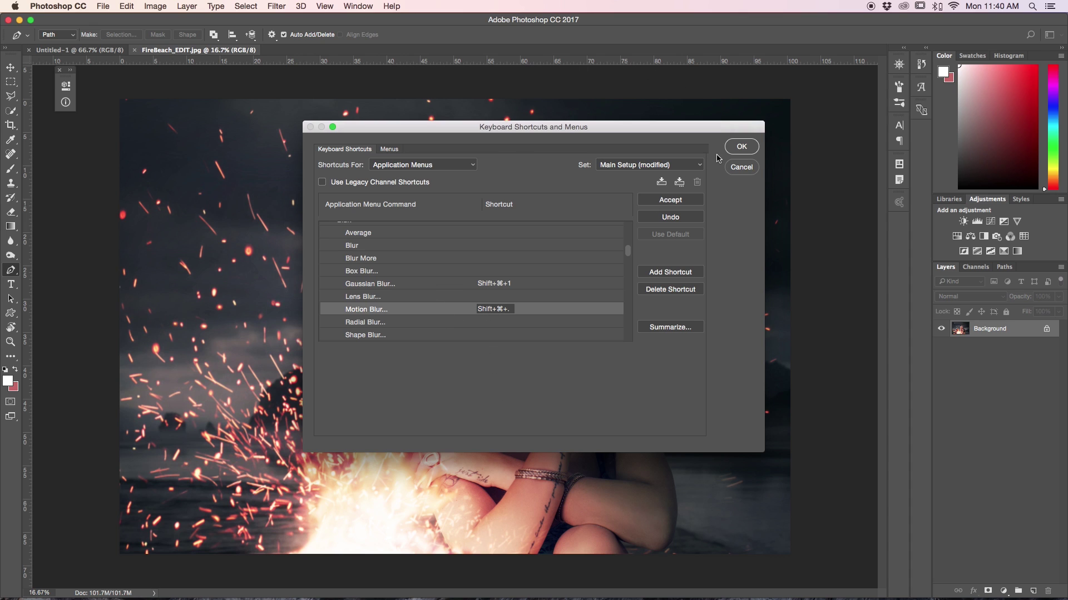
{"action": "key", "text": "Return"}
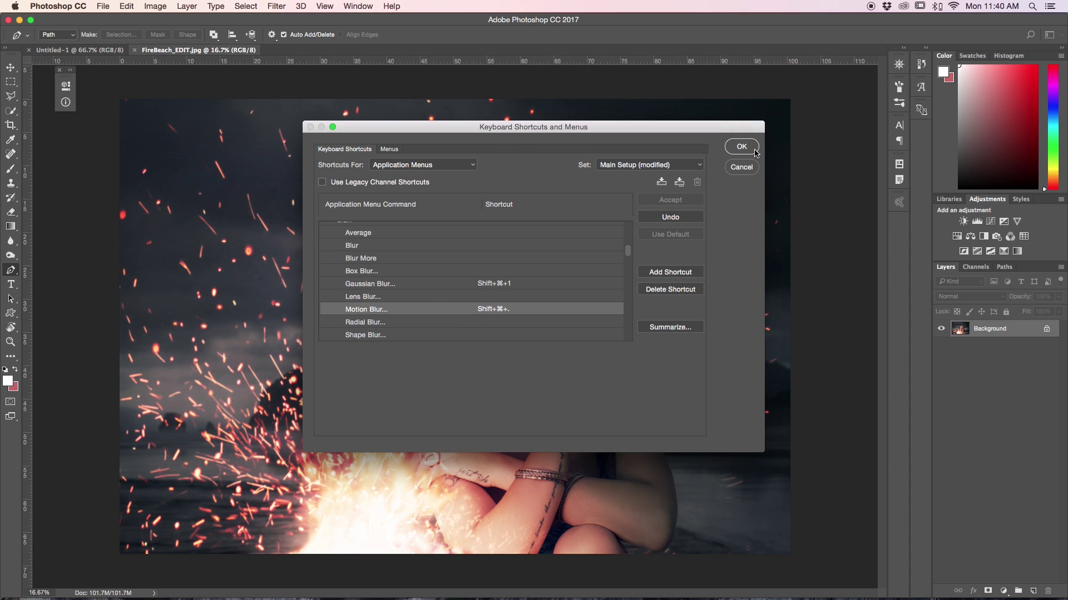
{"action": "left_click", "coordinate": [742, 146]}
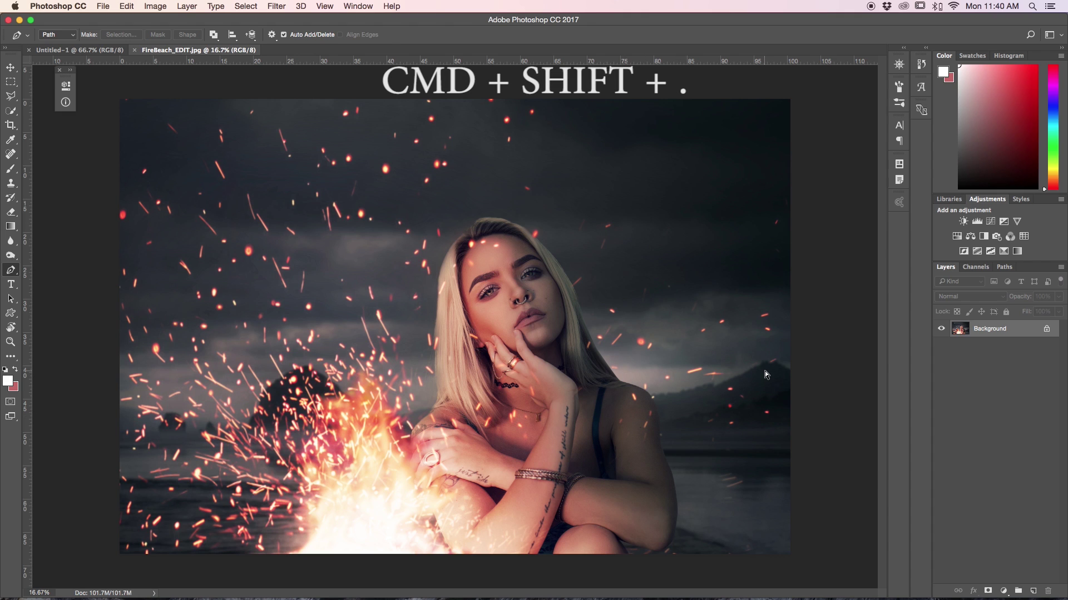
Apply Motion Blur with Shift+Cmd+. at 44-pixel distance, then confirm the shortcut under Filter > Blur.
{"action": "key", "text": "super+shift+period"}
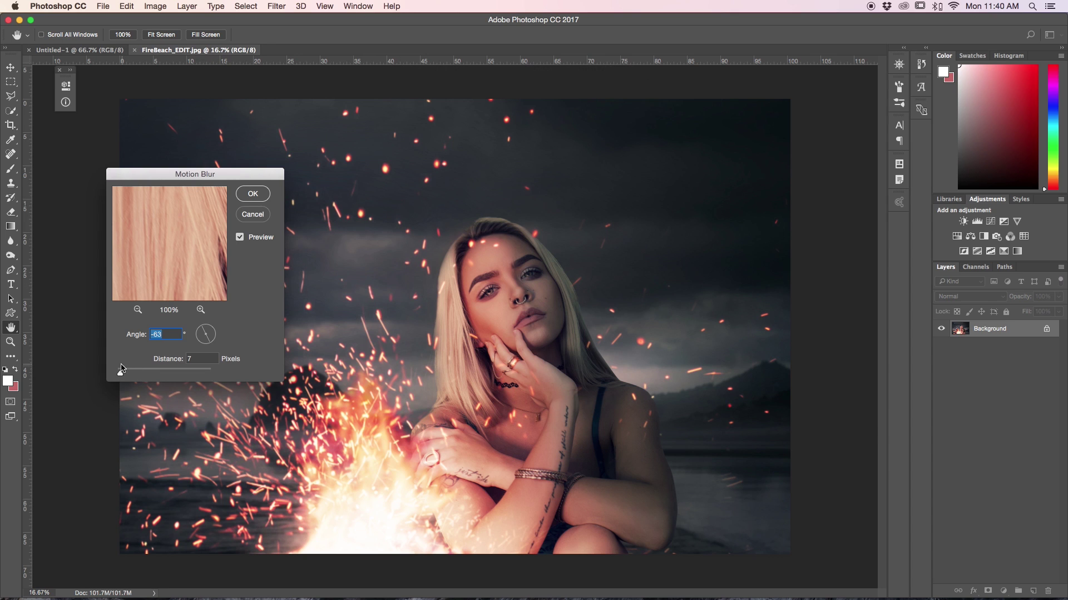
{"action": "left_click_drag", "start_coordinate": [124, 373], "coordinate": [139, 373]}
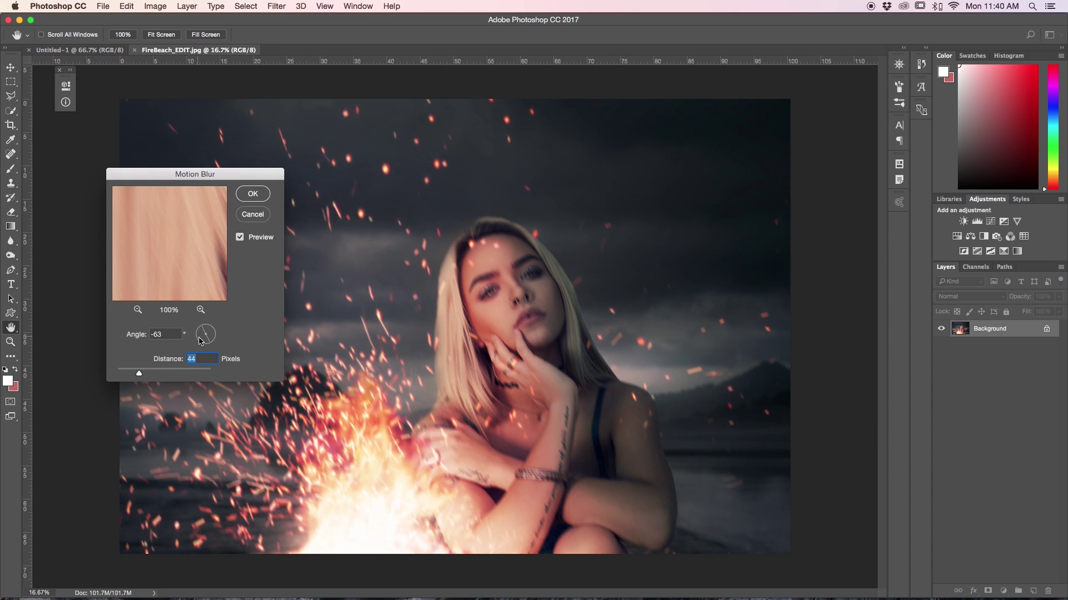
{"action": "left_click", "coordinate": [249, 194]}
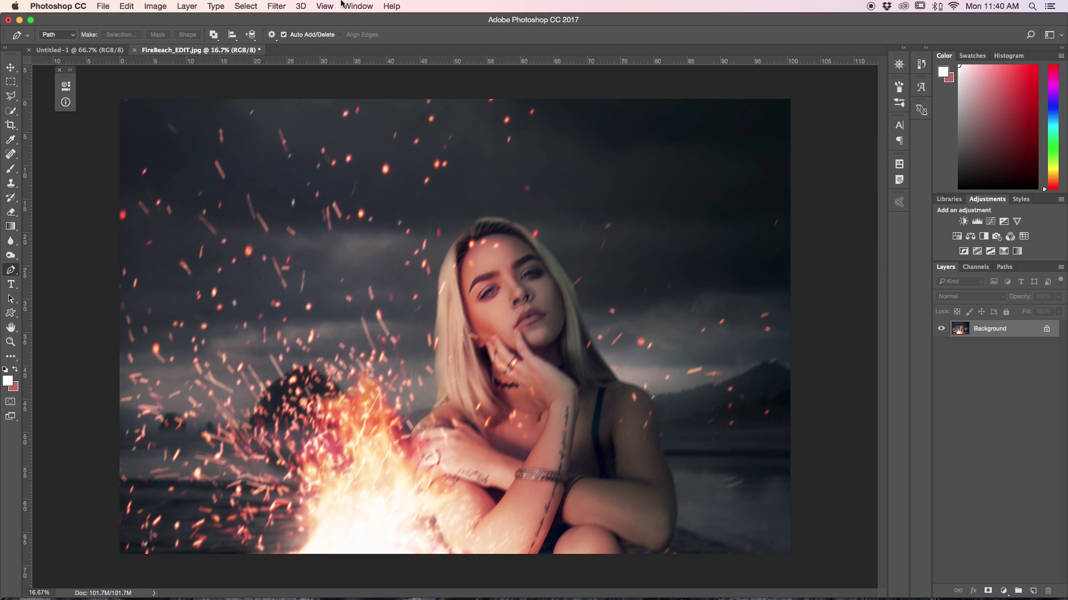
{"action": "left_click", "coordinate": [276, 6]}
{"action": "mouse_move", "coordinate": [295, 143]}
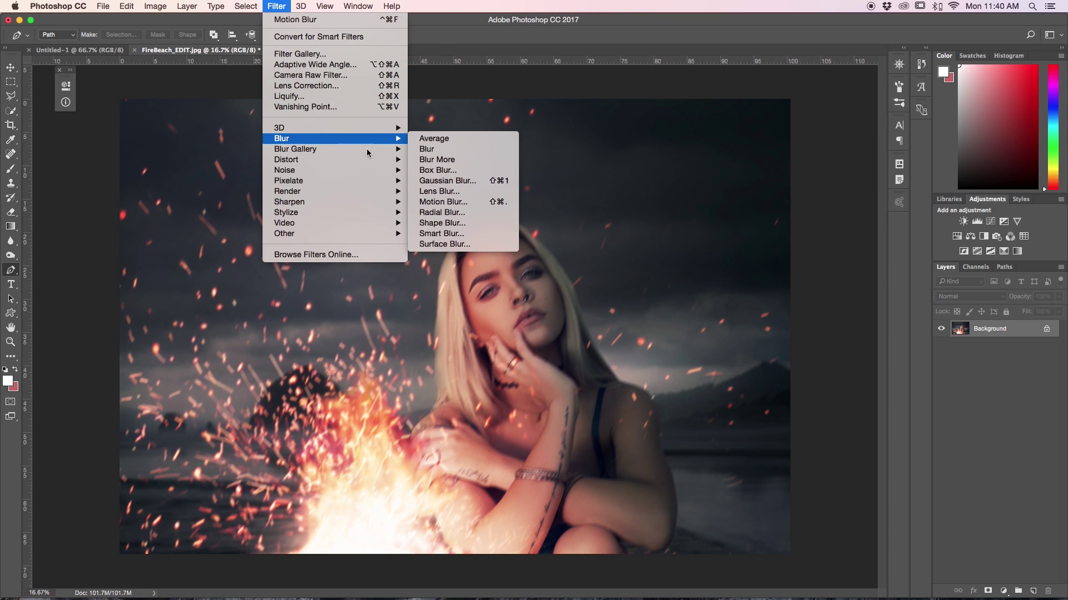